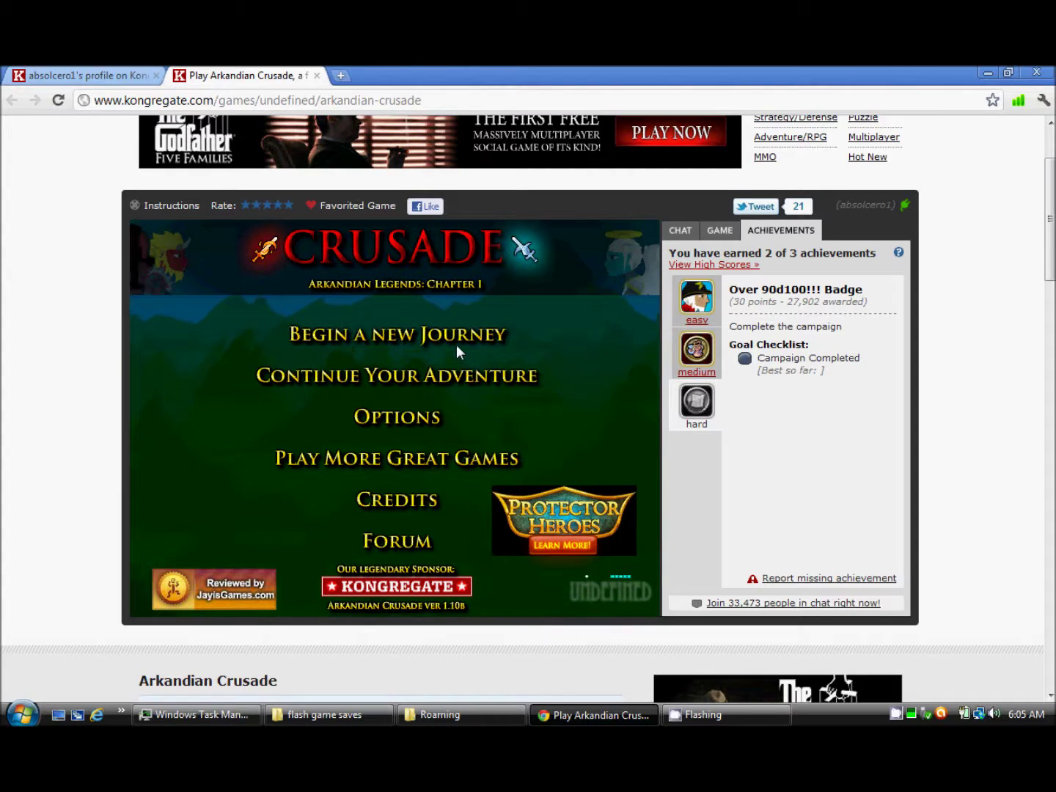
- Check the game's save slots, return to the title menu, and bring the Roaming folder forward
left_click(433, 374)
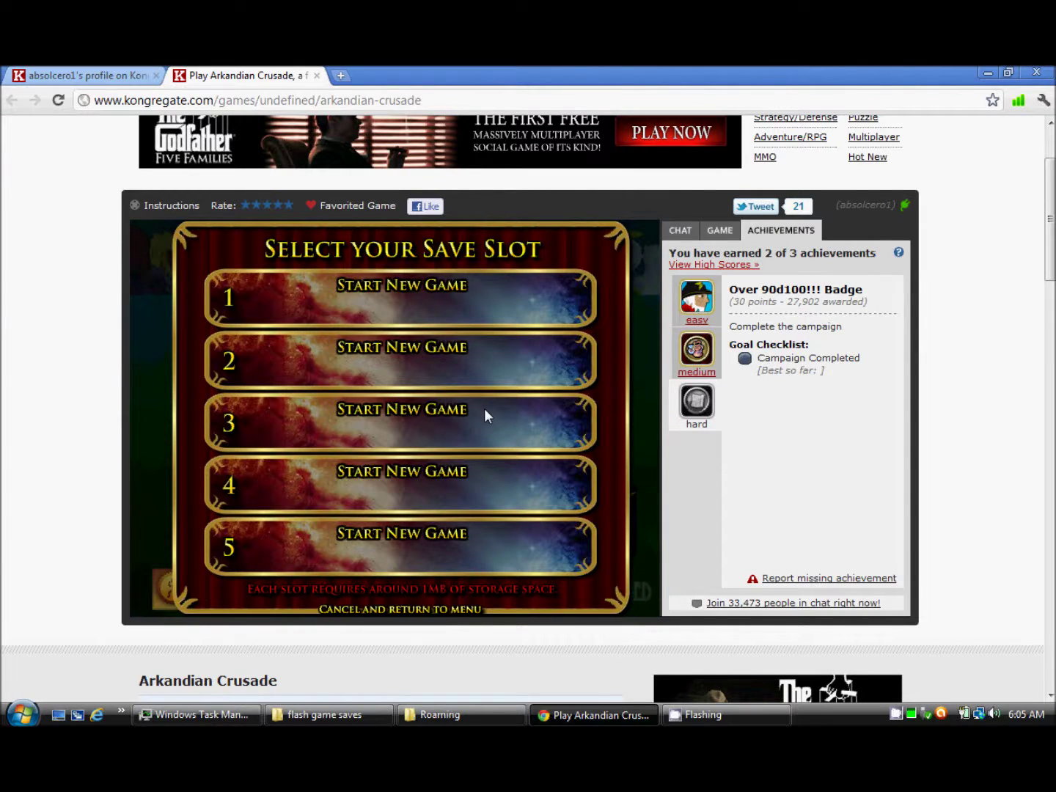
left_click(418, 608)
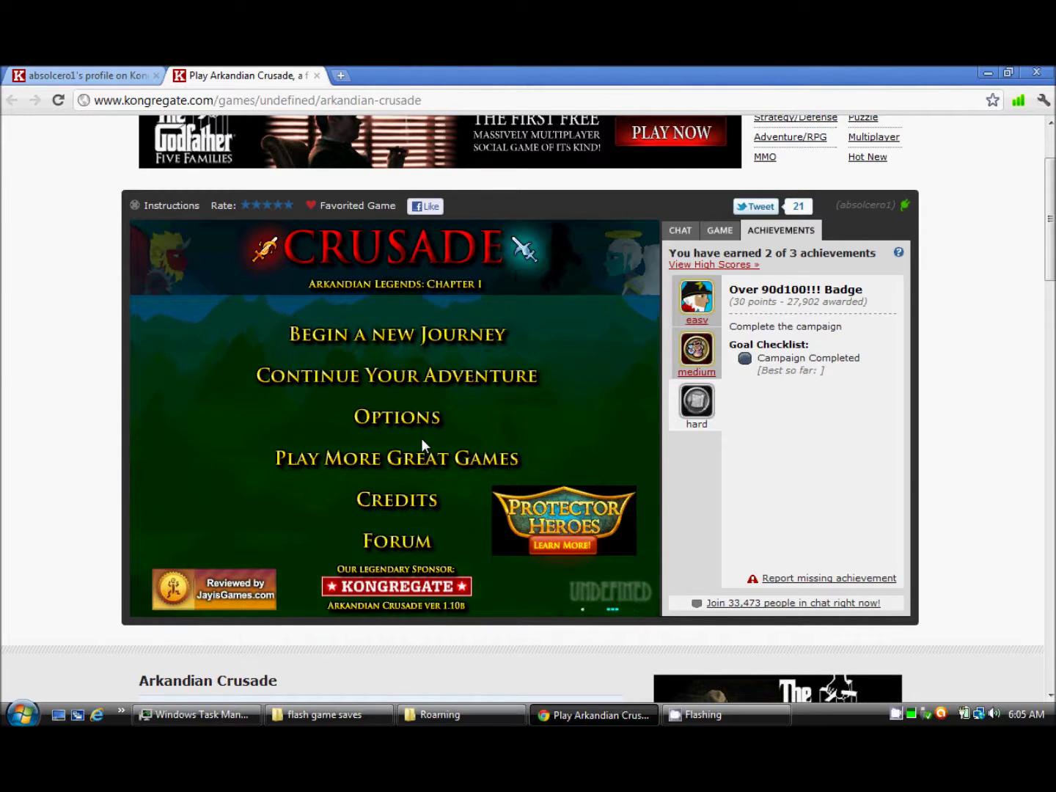
left_click(430, 716)
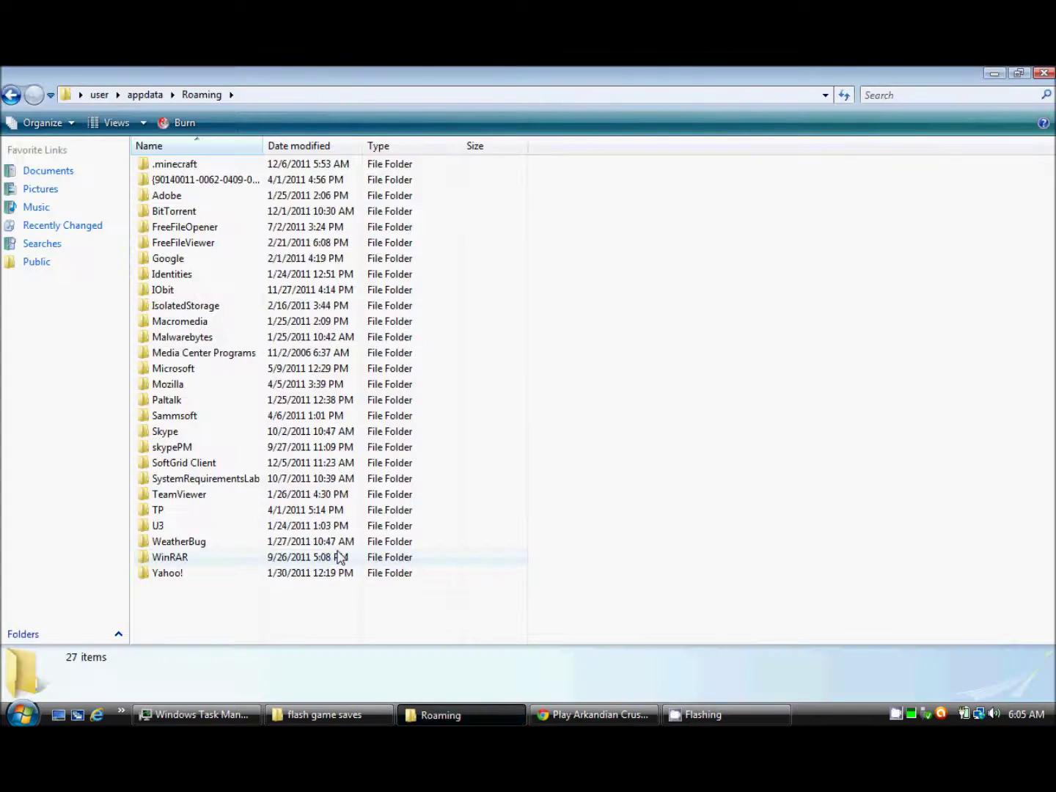
left_click(23, 715)
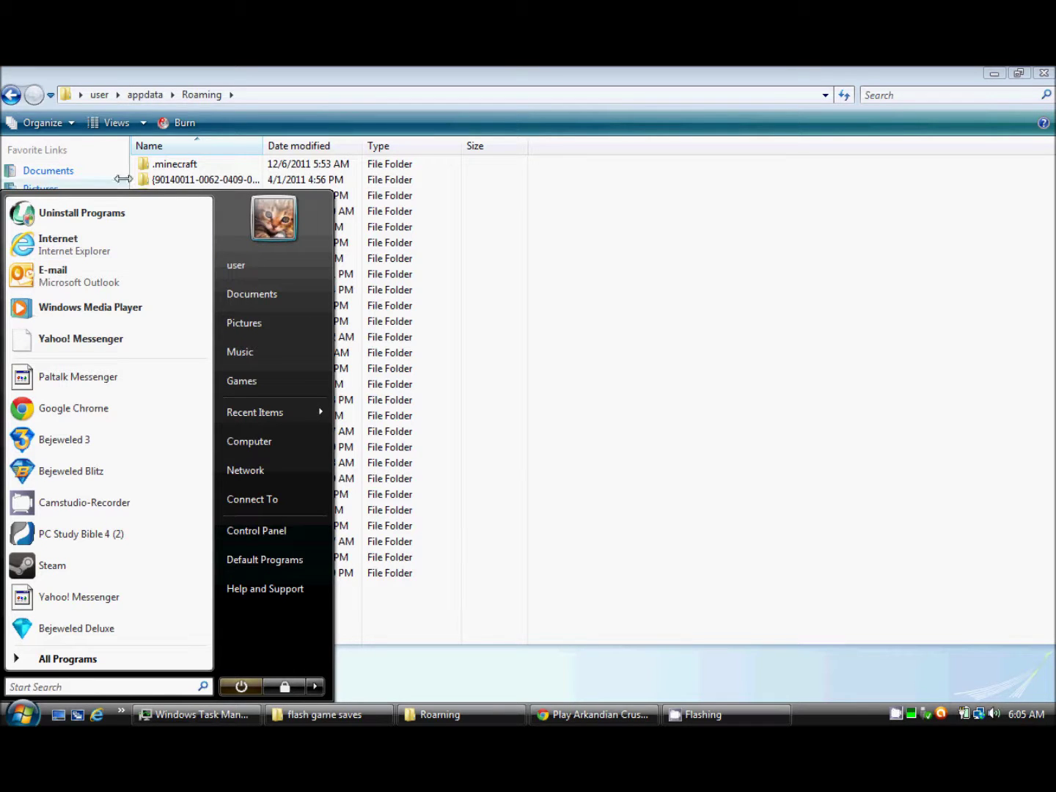
left_click(373, 113)
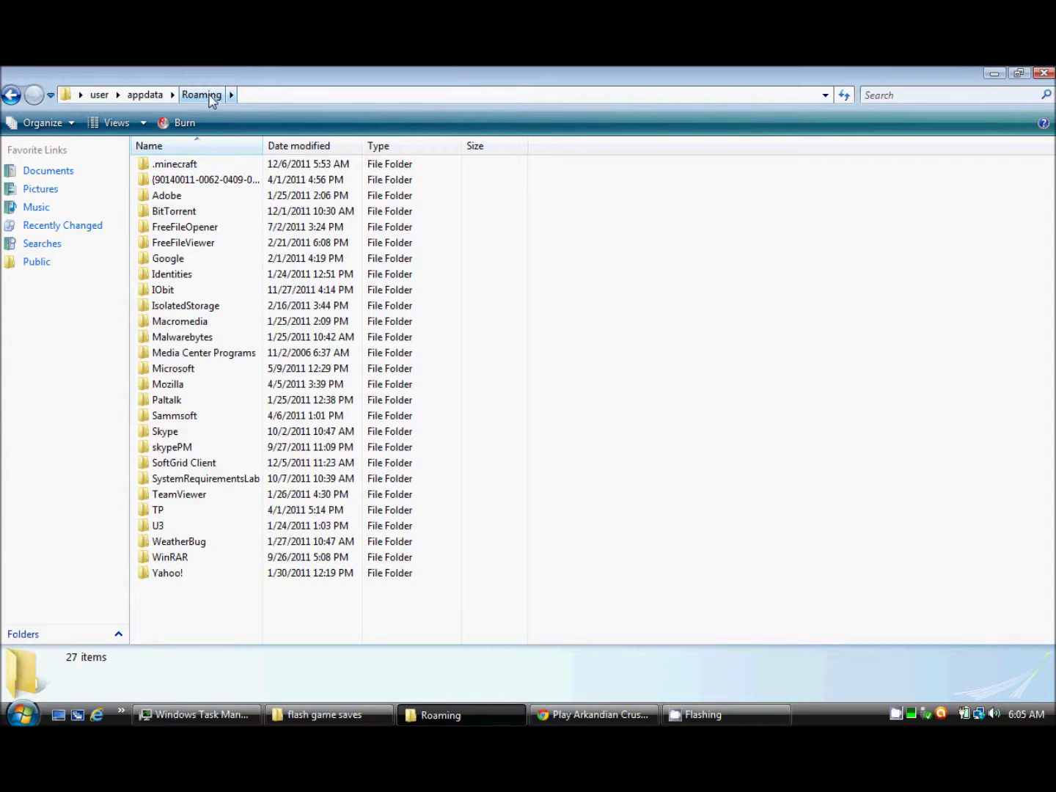
- Open Macromedia > Flash Player > #SharedObjects to locate the live 8LKSLX77 save, then switch to the flash game saves window
double_click(185, 322)
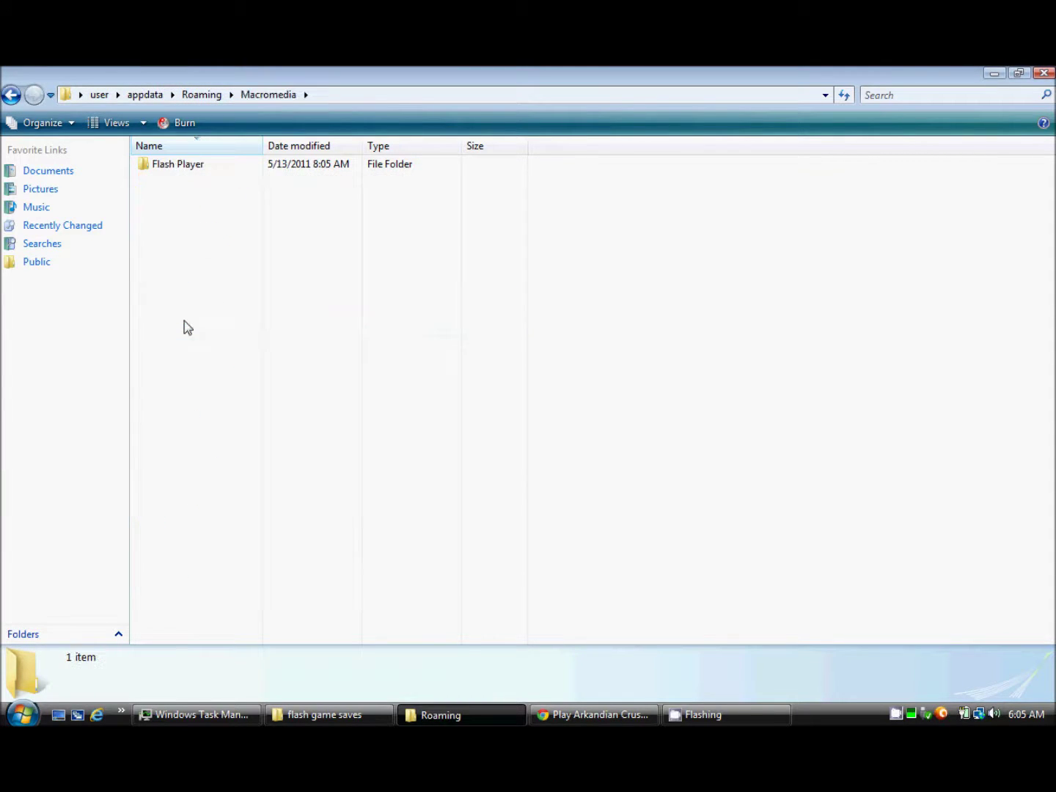
double_click(199, 165)
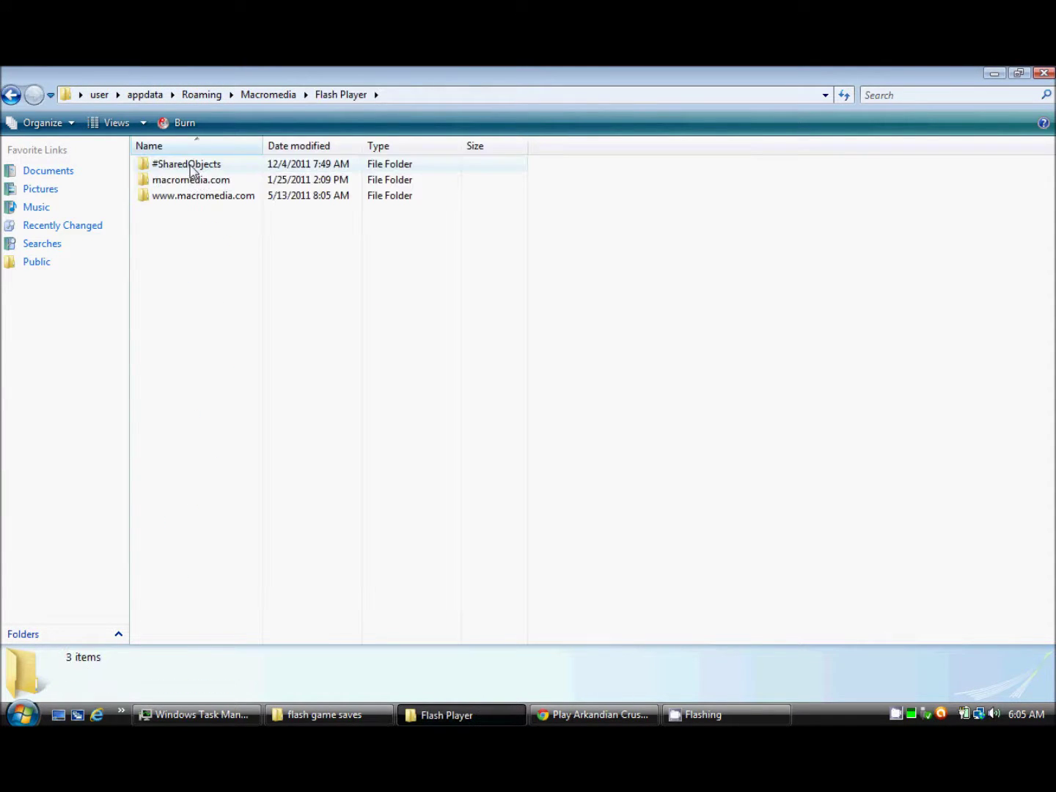
double_click(194, 165)
left_click_drag(353, 225, 191, 168)
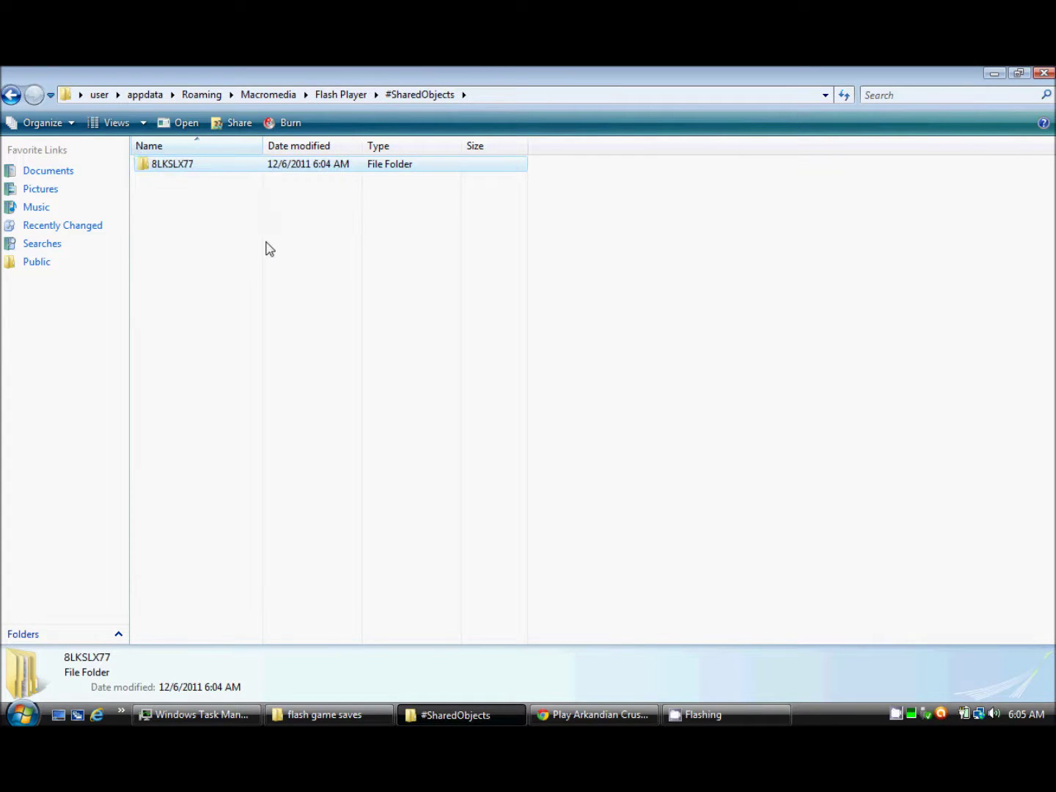
left_click(267, 248)
left_click(323, 716)
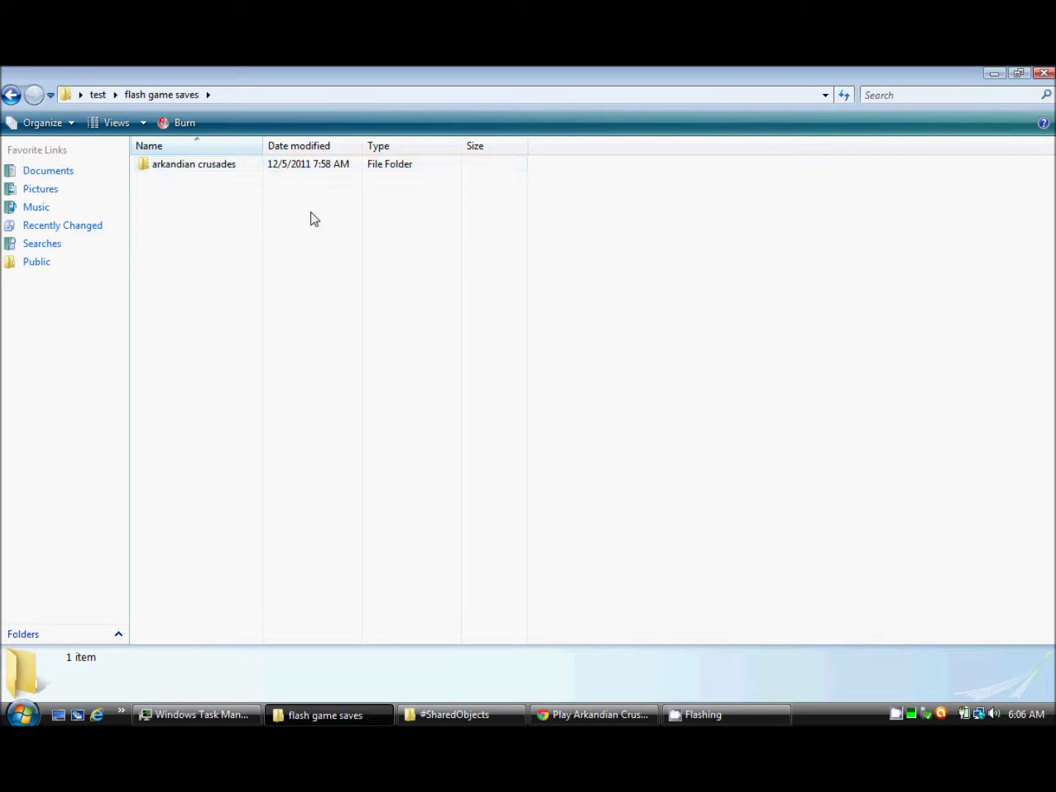
- Open the arkandian crusades > demon side save backup folder
left_click_drag(308, 211, 176, 165)
left_click(202, 212)
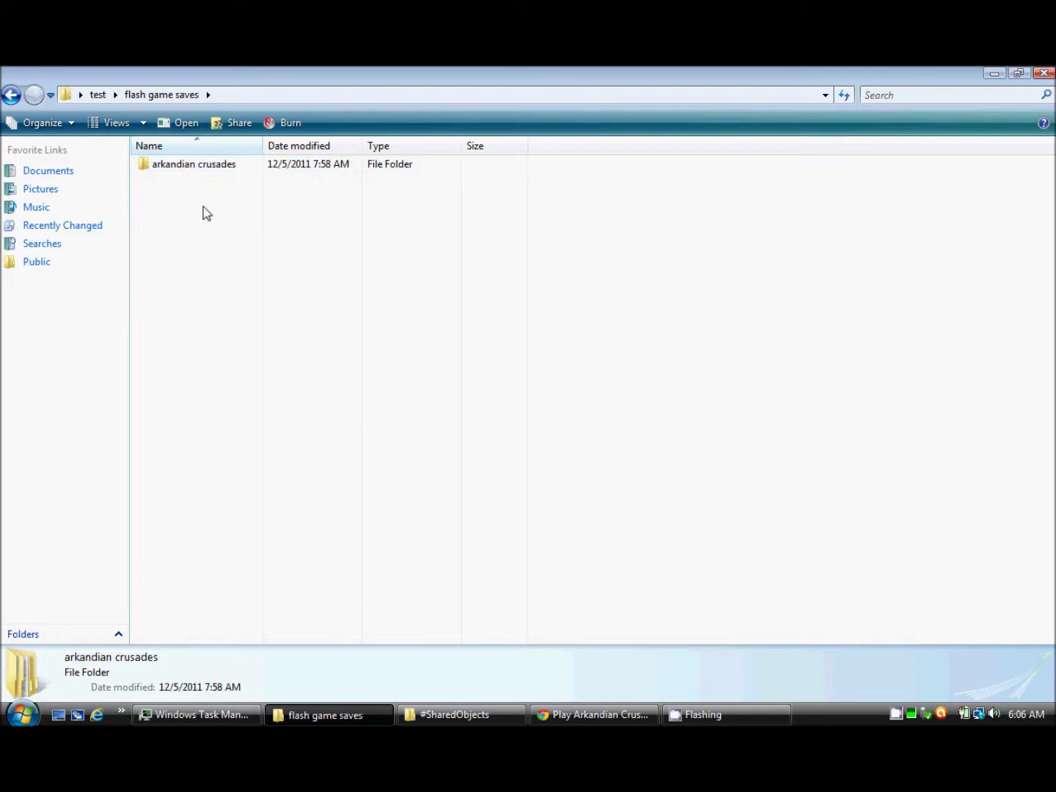
double_click(183, 167)
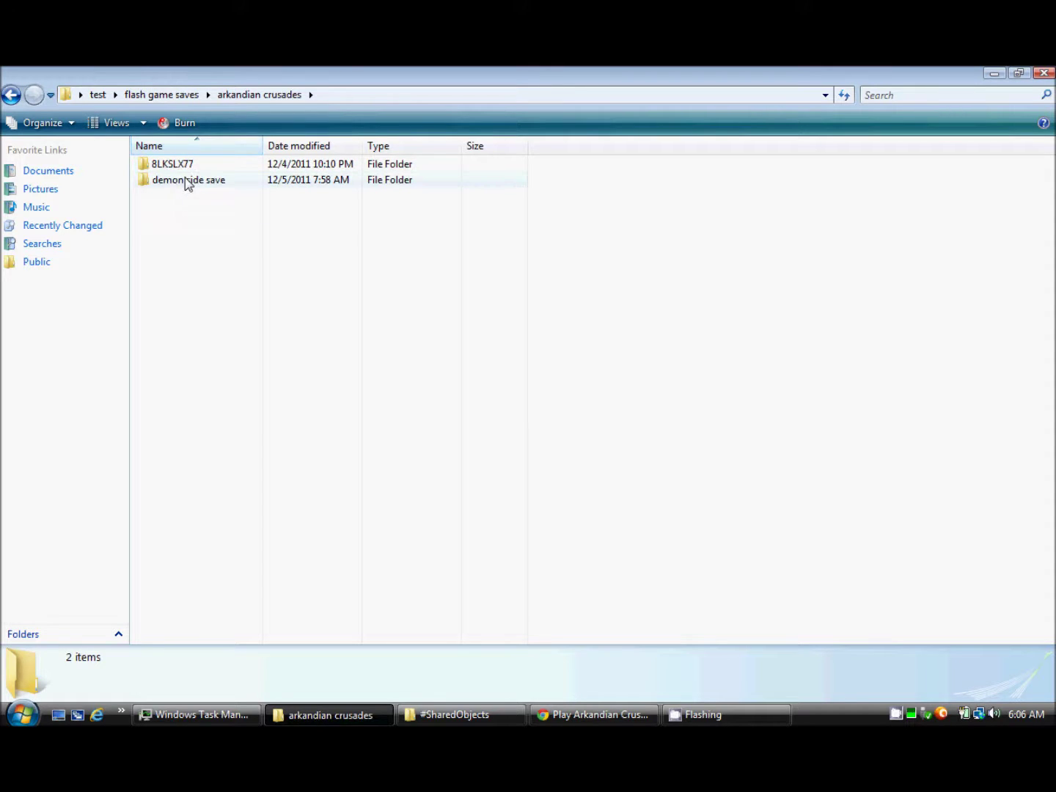
double_click(188, 182)
- Copy the backed-up 8LKSLX77 folder
left_click(178, 167)
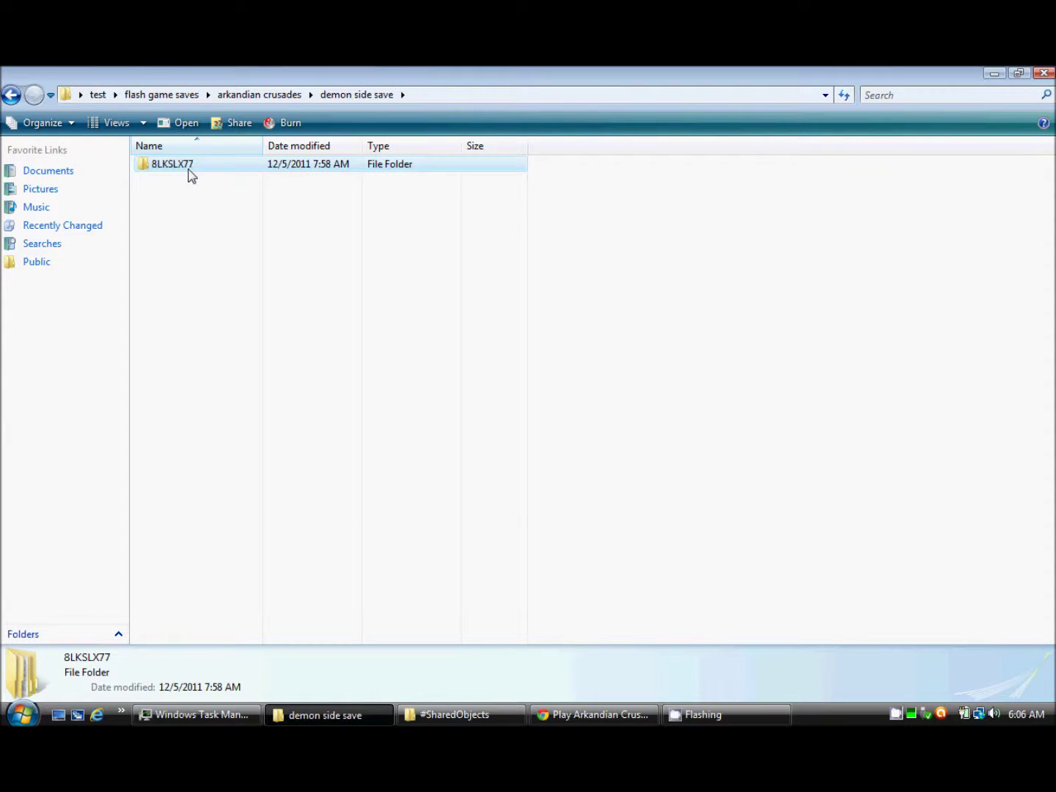
right_click(188, 169)
left_click(275, 417)
left_click(344, 440)
- Return to the #SharedObjects folder window
left_click(599, 715)
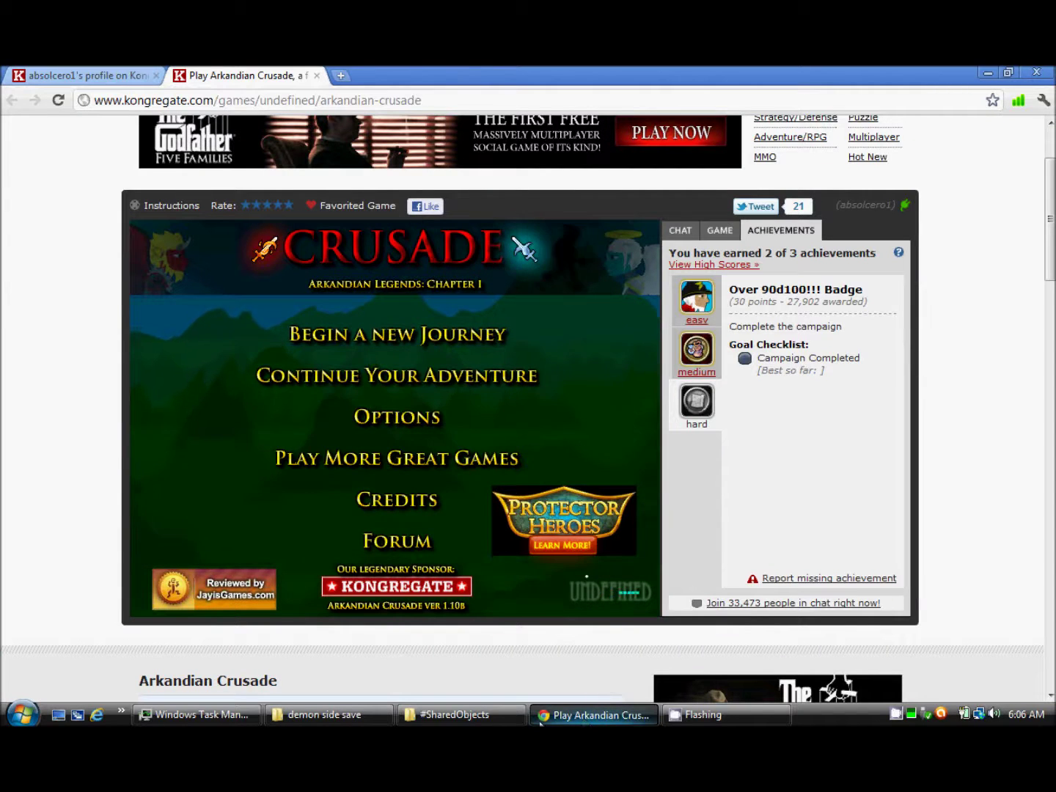
left_click(454, 714)
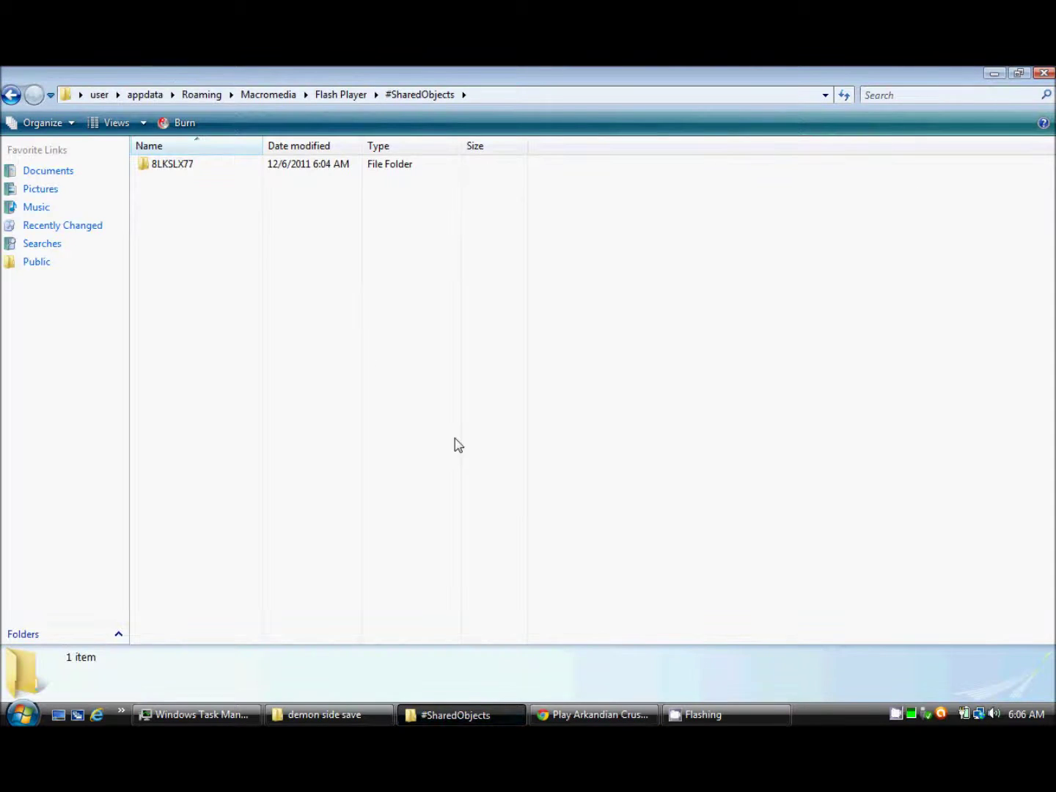
left_click_drag(455, 439, 214, 199)
- Paste 8LKSLX77 into #SharedObjects, merging folders and replacing the existing save files
right_click(221, 232)
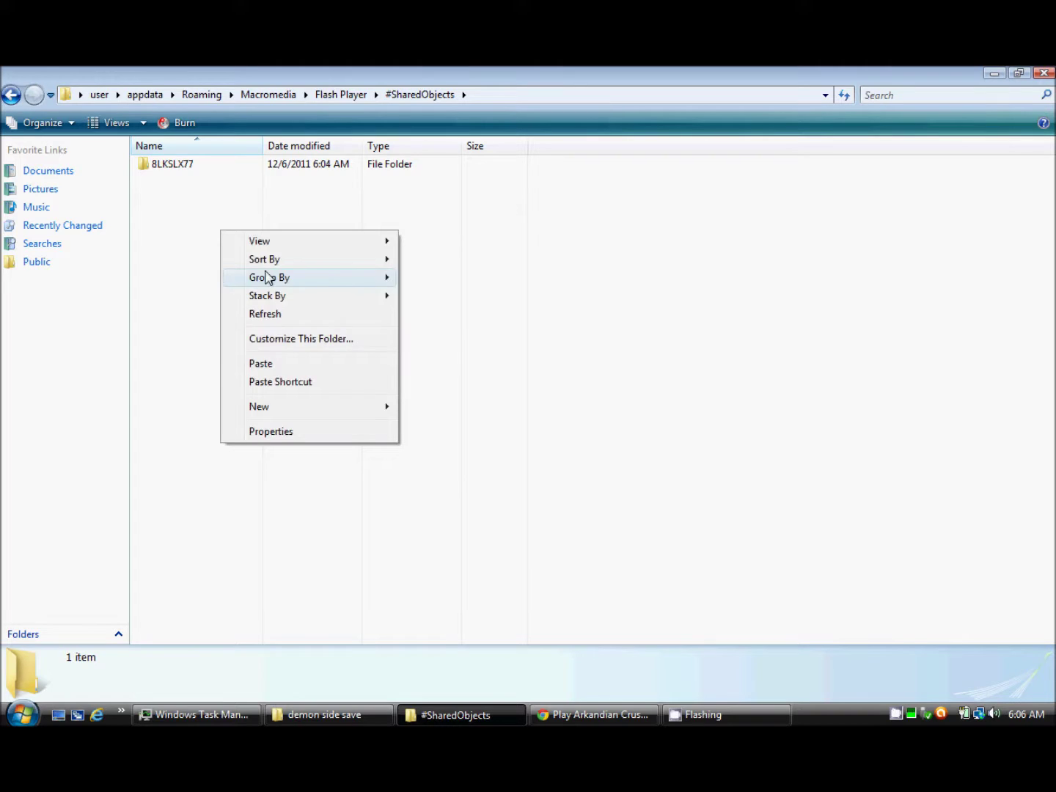
left_click(256, 363)
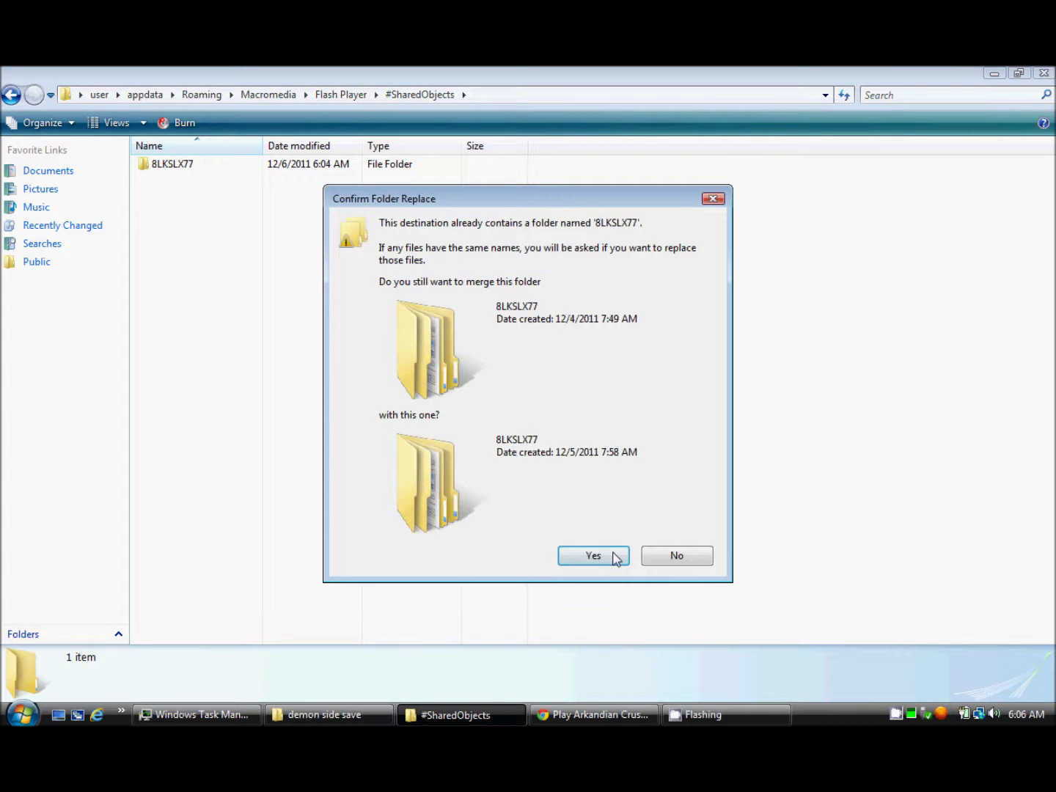
left_click(595, 555)
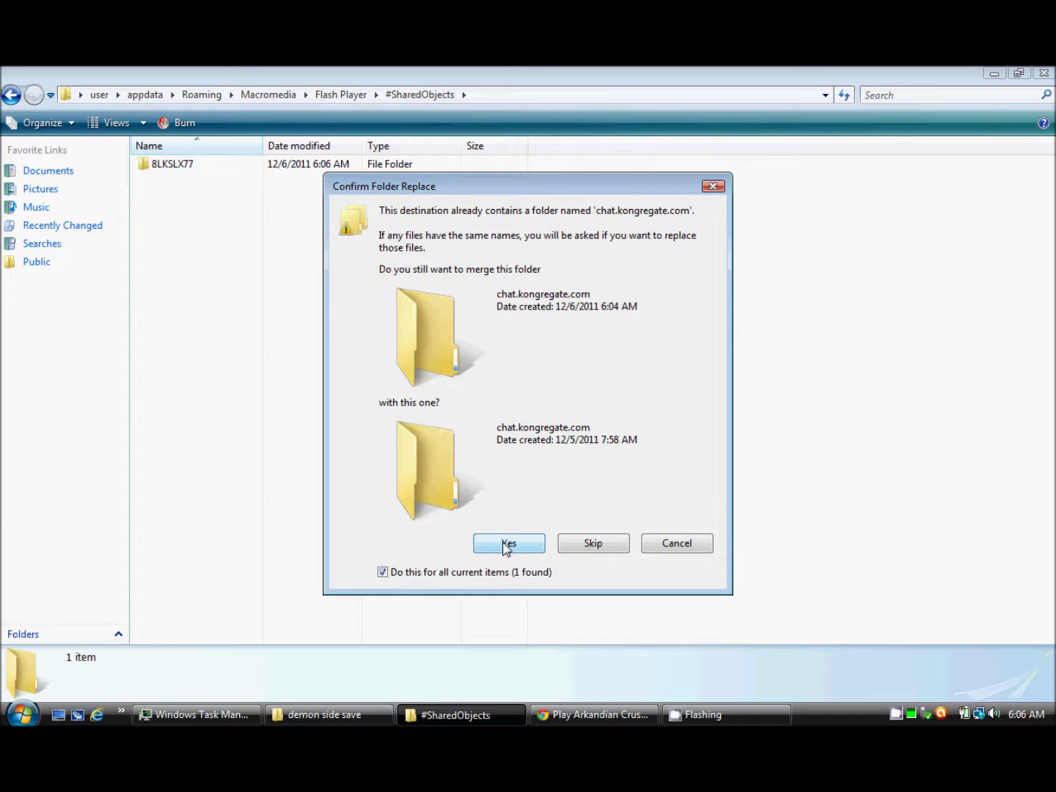
left_click(507, 545)
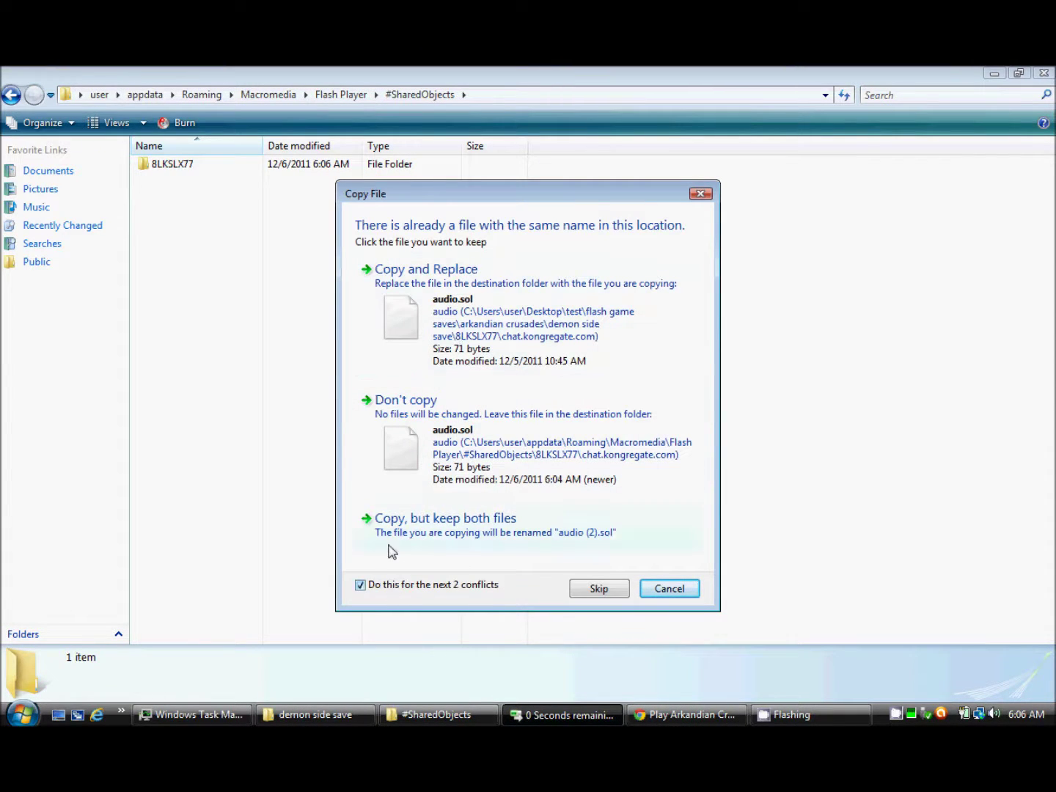
left_click(464, 283)
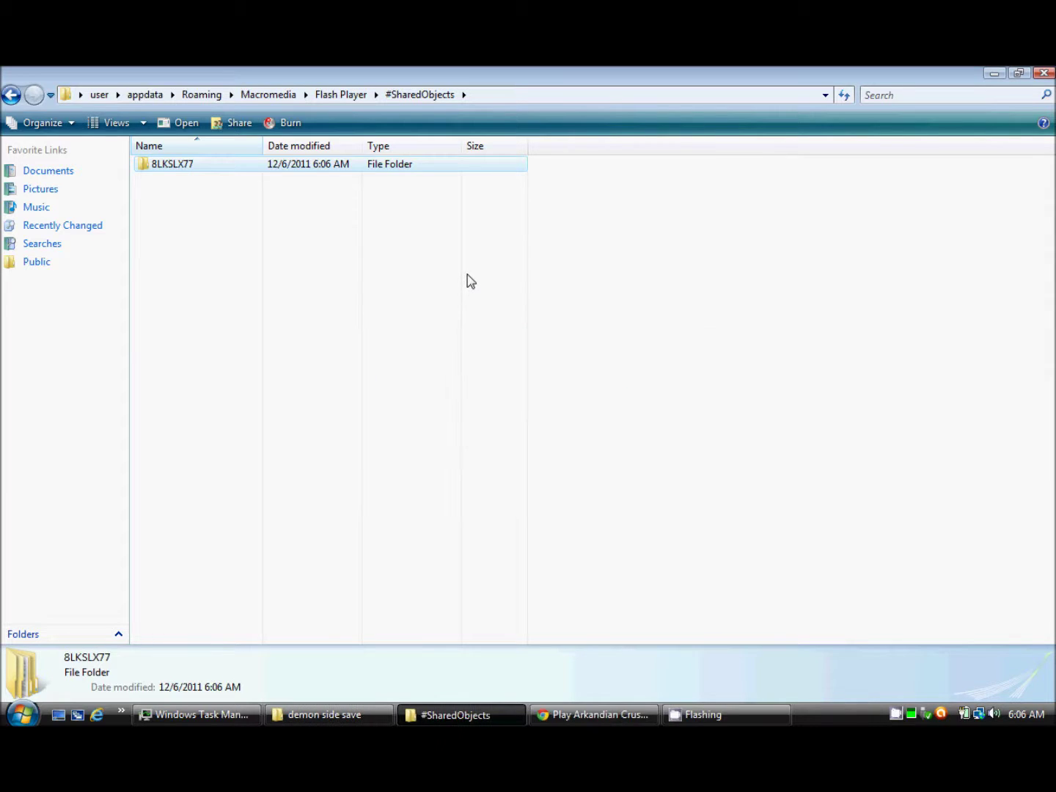
- Reload the Arkandian Crusade page in Chrome so it picks up the restored save
left_click(590, 714)
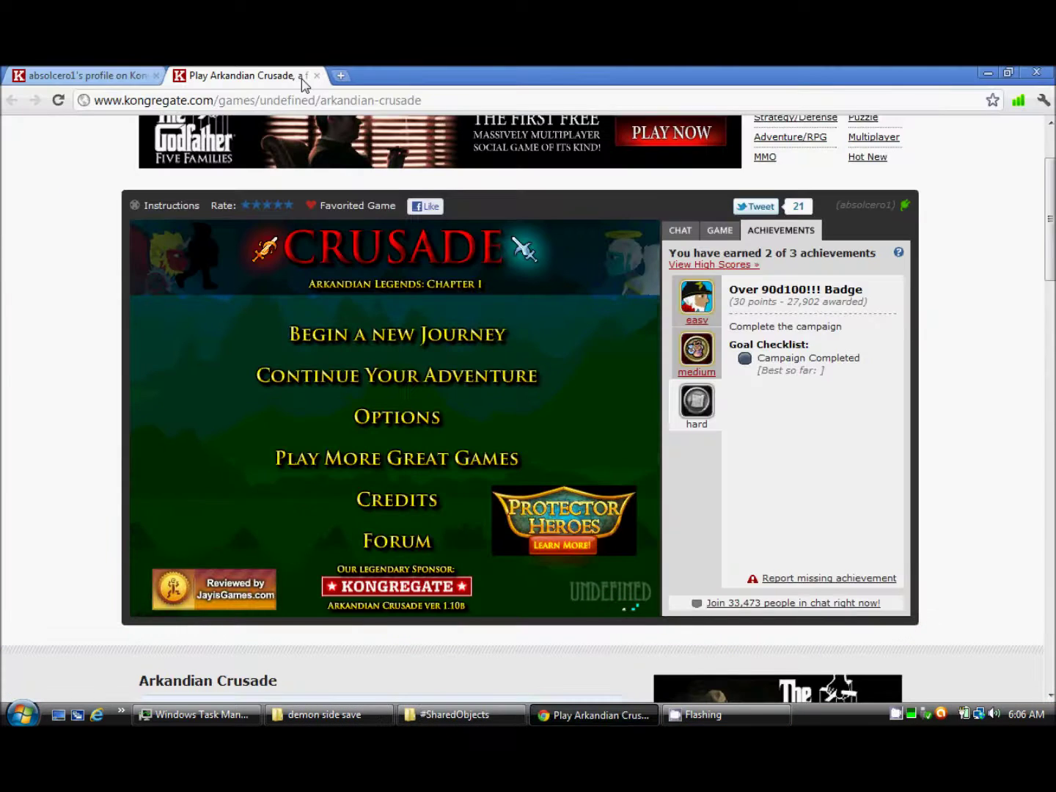
left_click(58, 101)
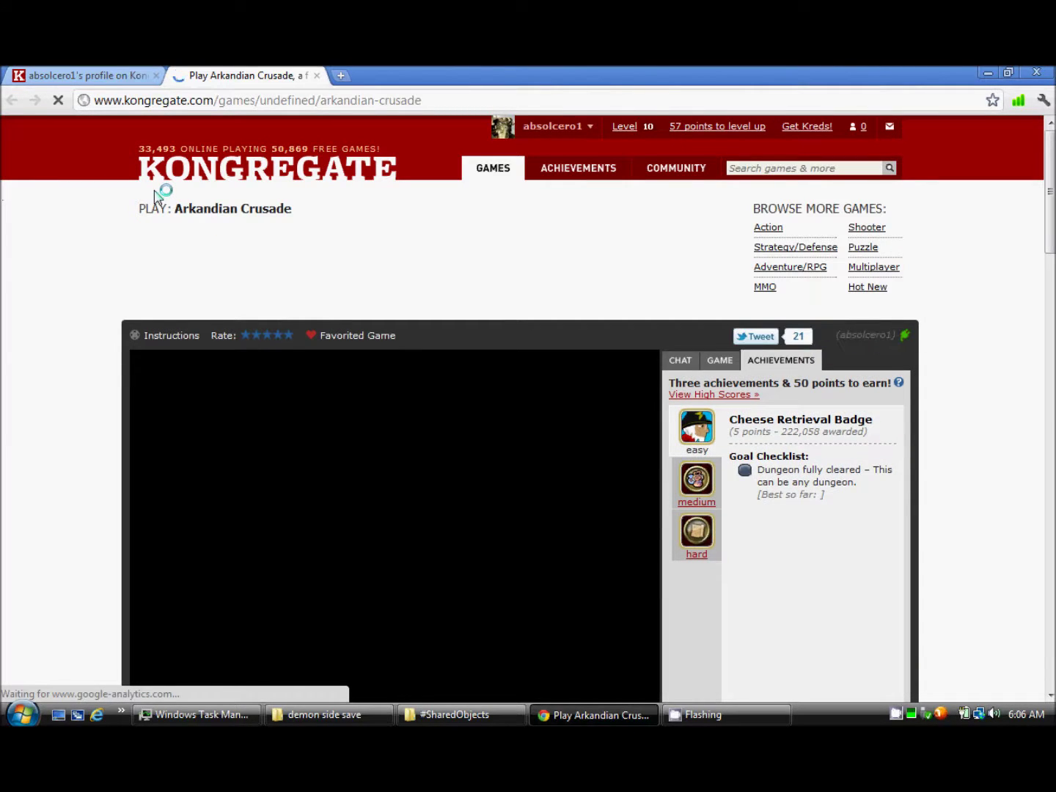
scroll(213, 401, "down", 2)
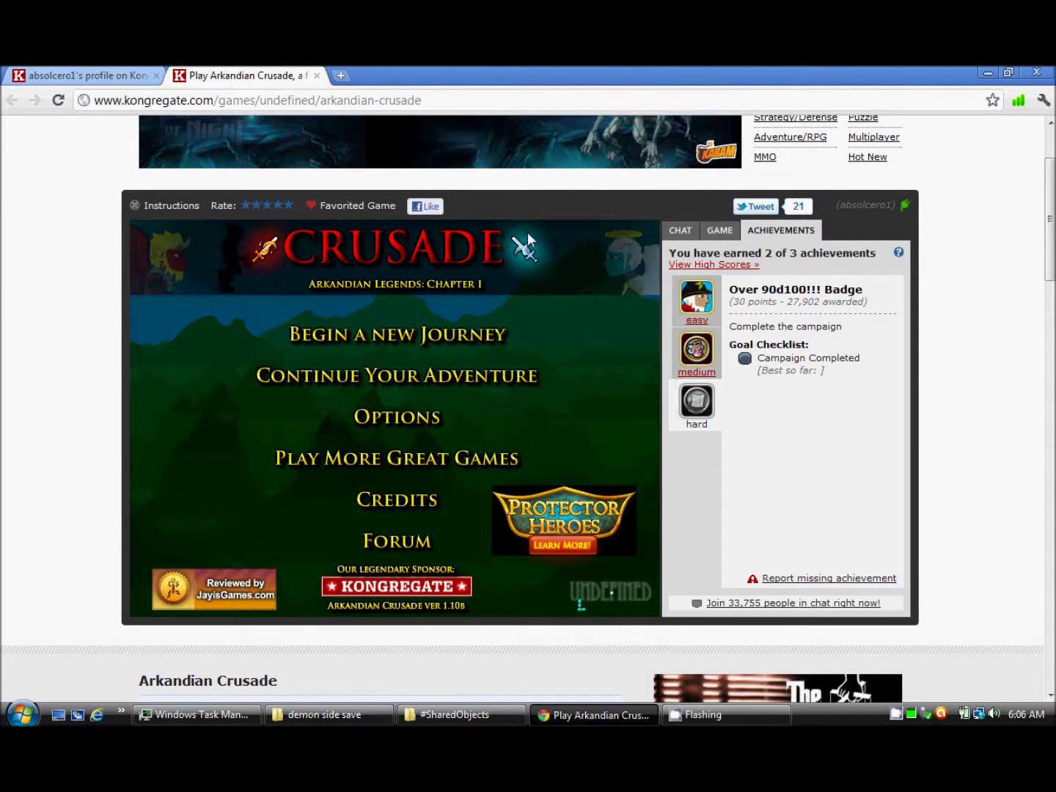
- Load the restored slot 1 save, allow Flash local storage, and confirm 6937 gold in the shop
left_click(315, 376)
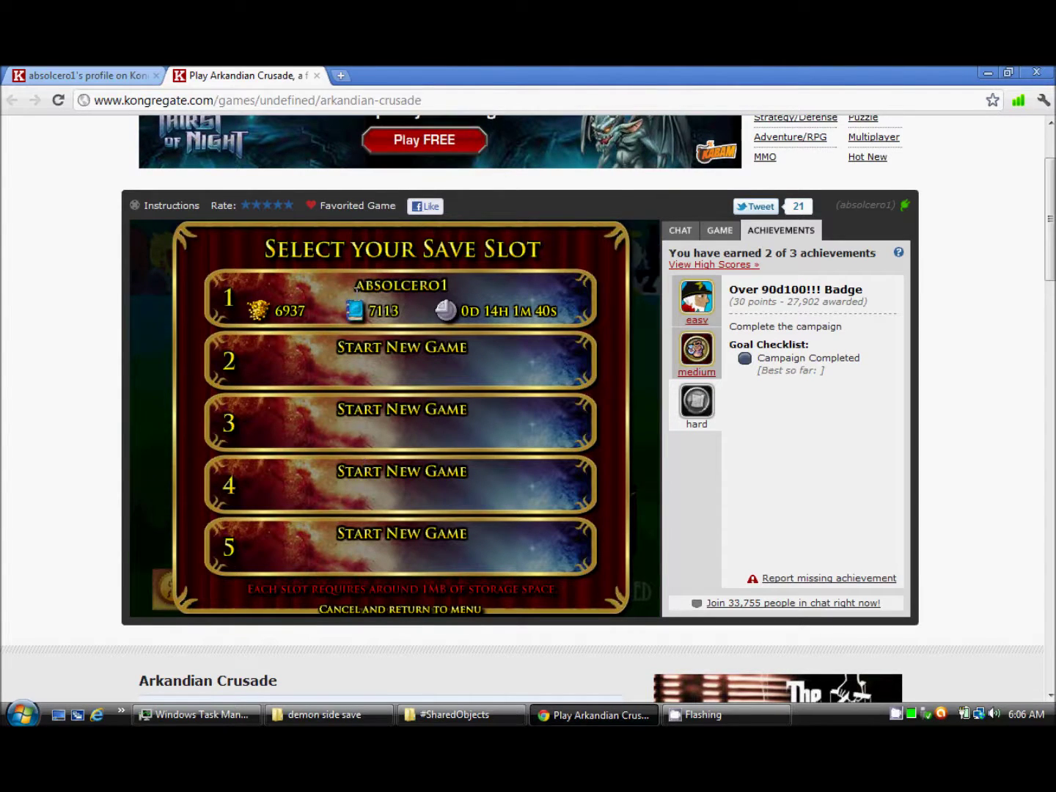
left_click(371, 372)
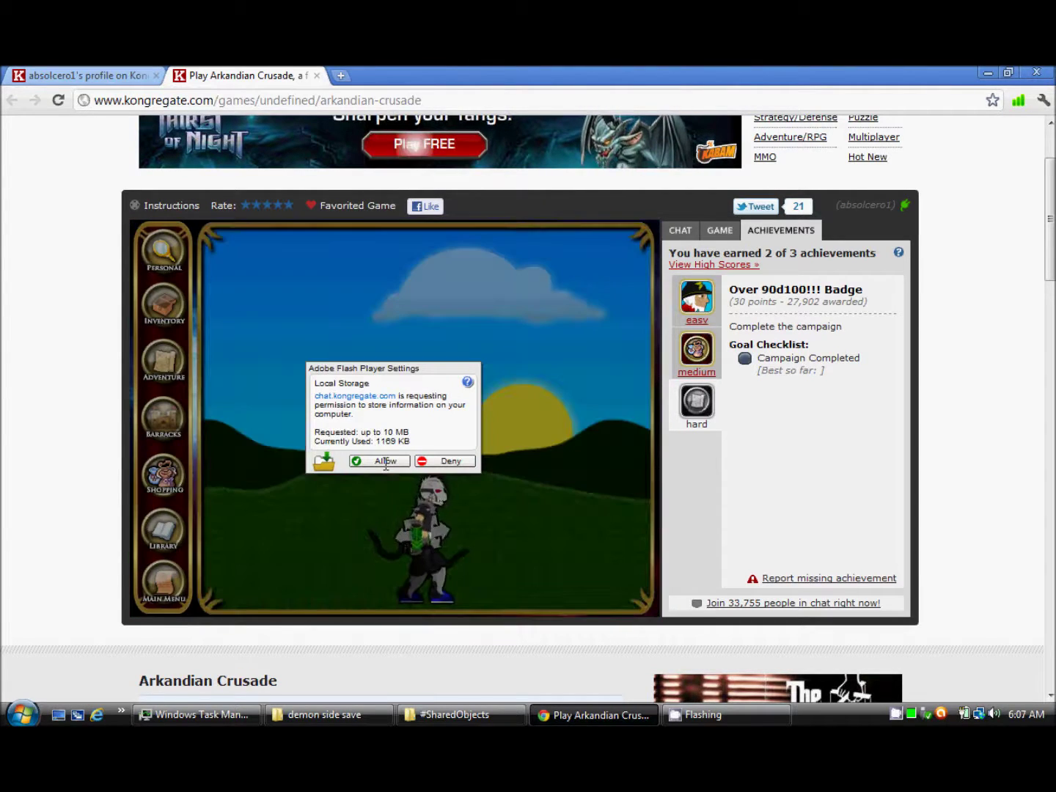
left_click(378, 459)
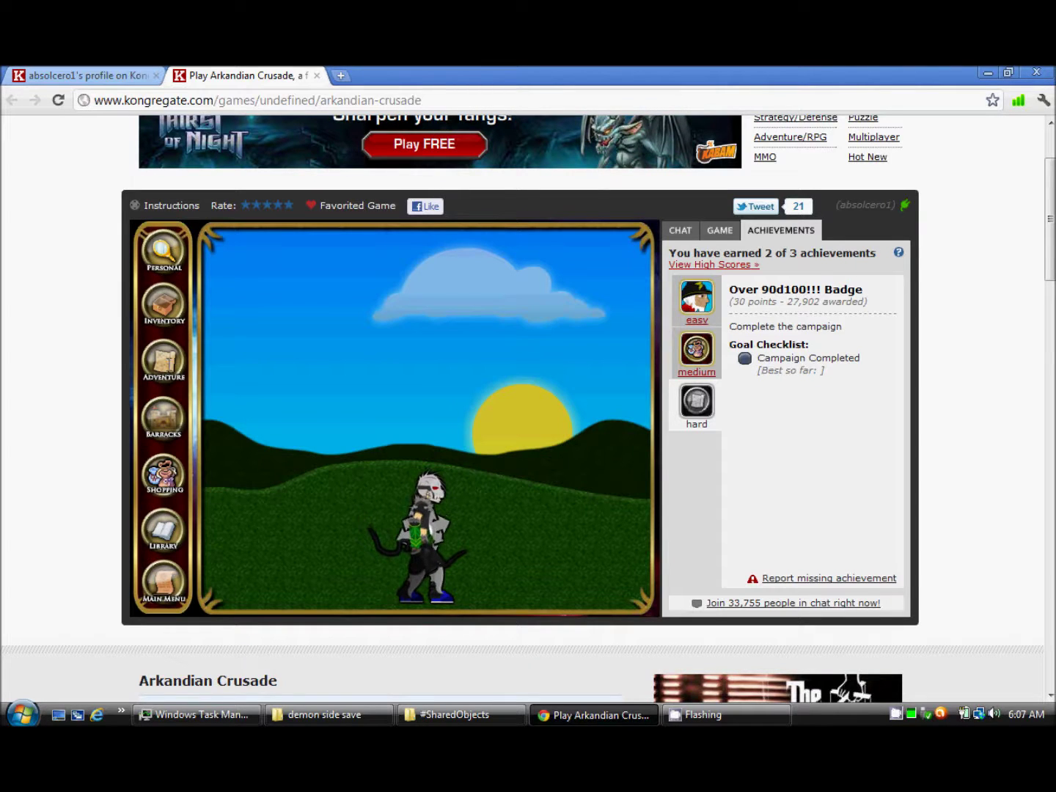
left_click(163, 472)
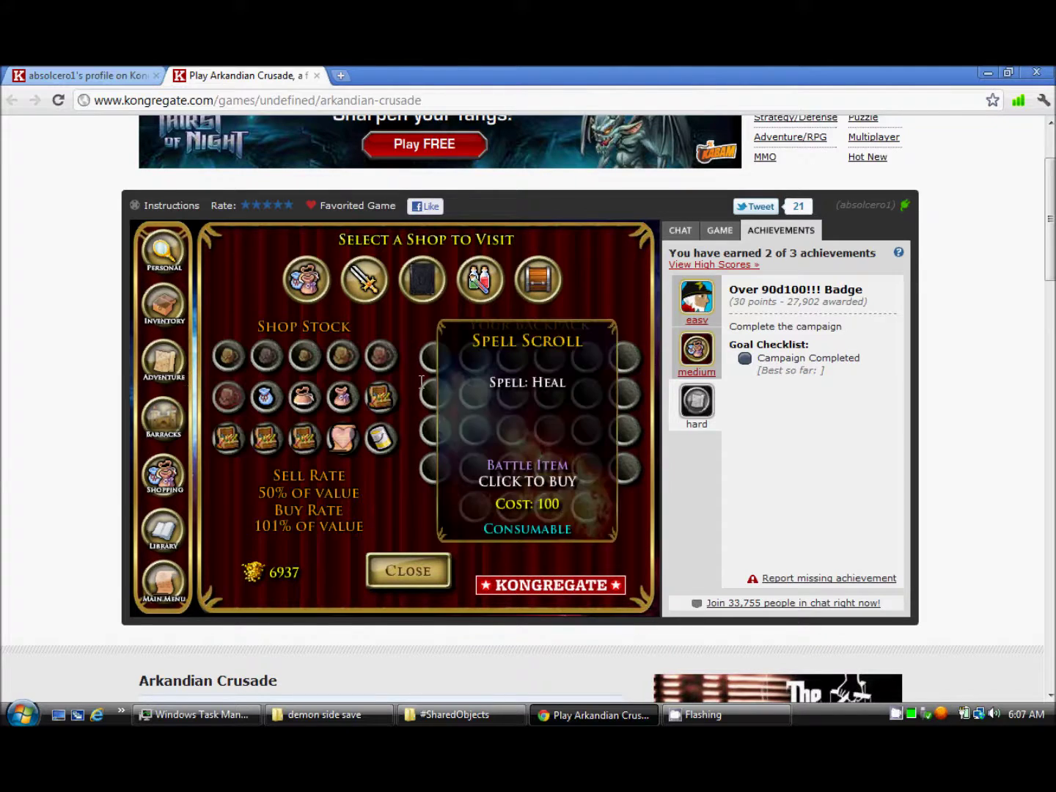
left_click(402, 564)
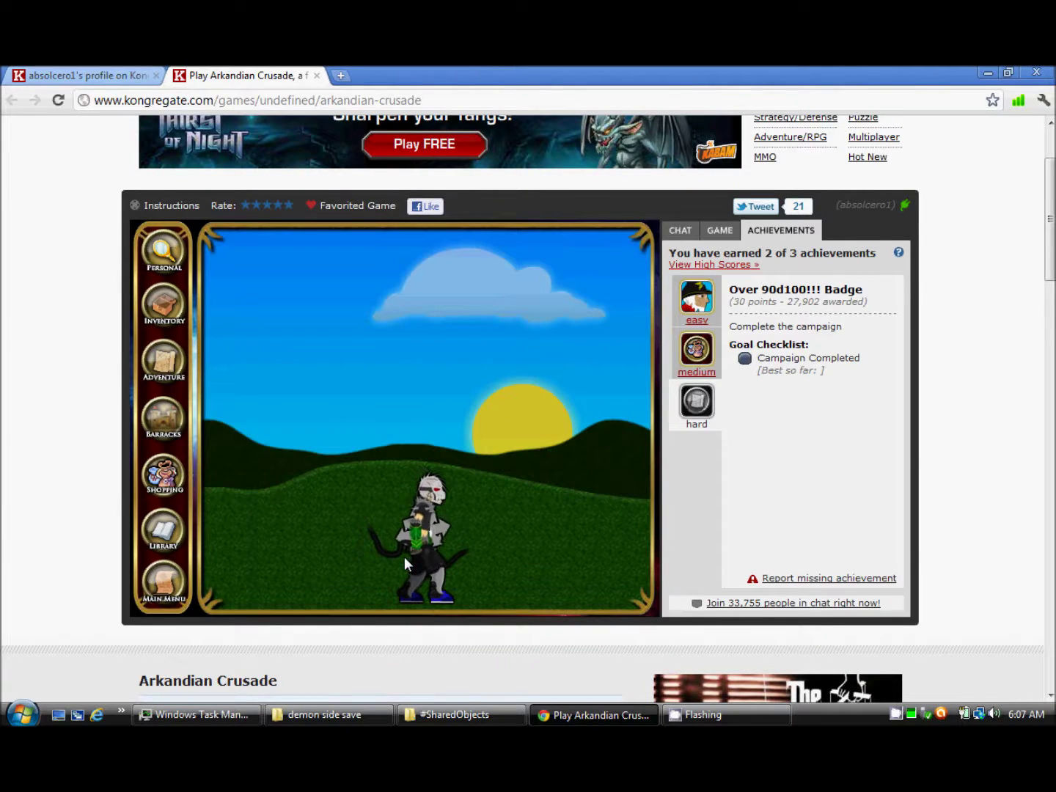